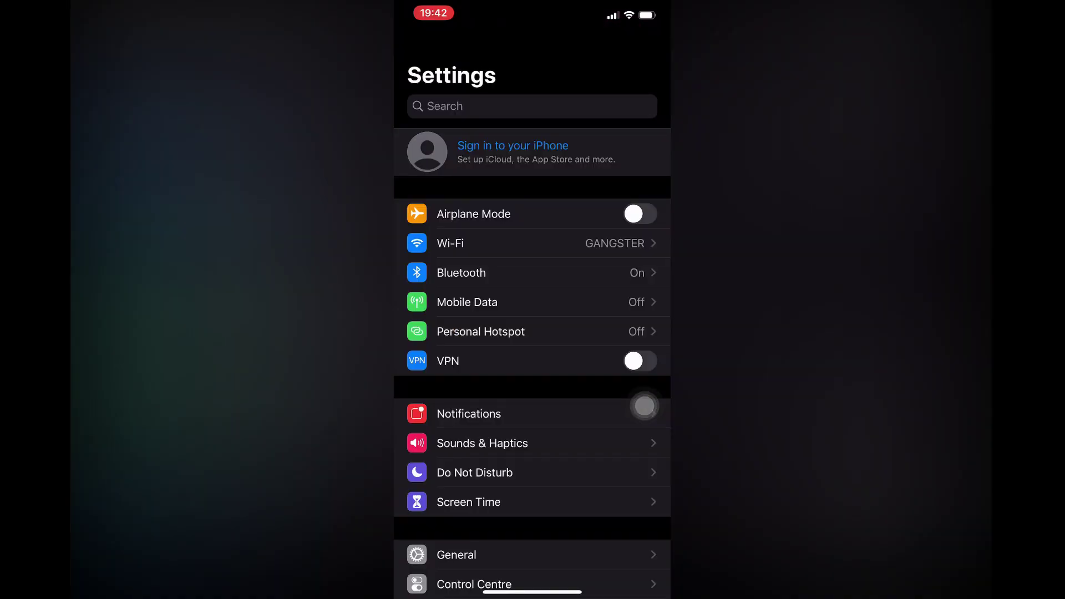
Browse the Settings list, then leave Settings for the home screen.
scroll(532, 333, down, 5)
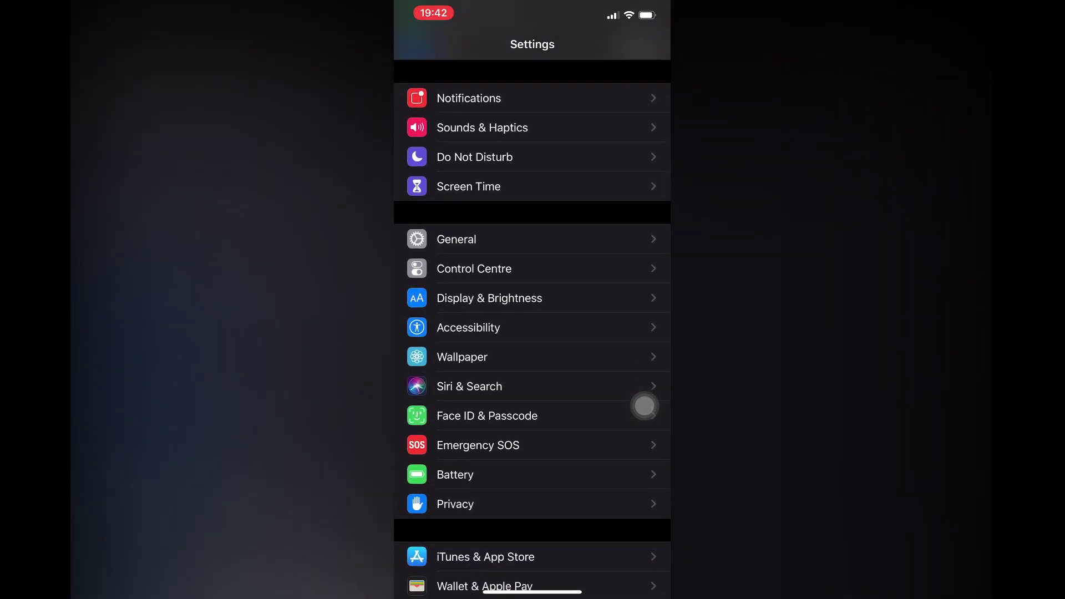
scroll(644, 406, up, 5)
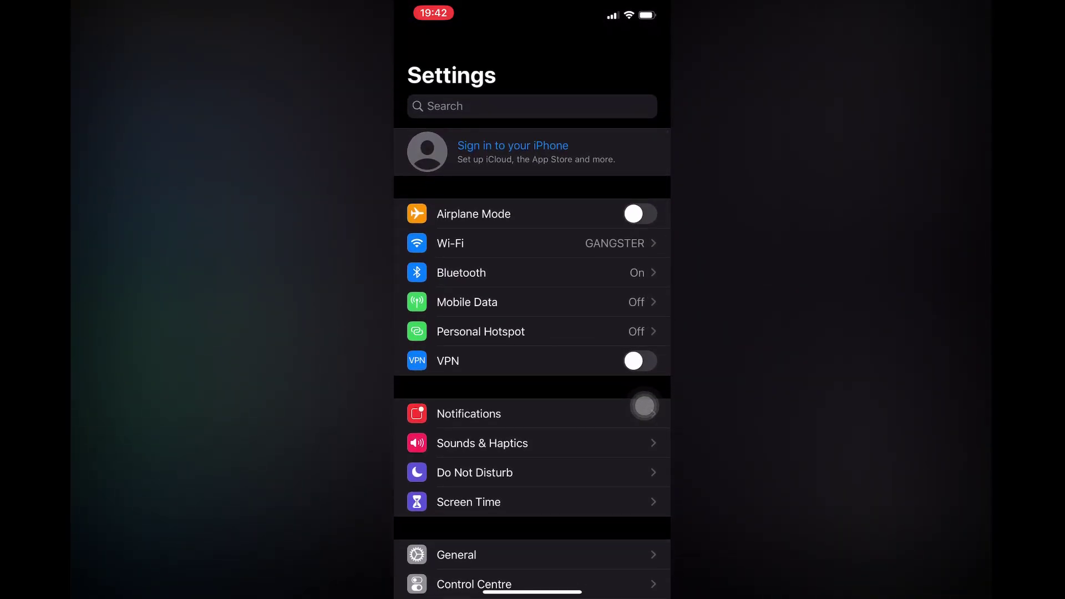
scroll(644, 405, down, 3)
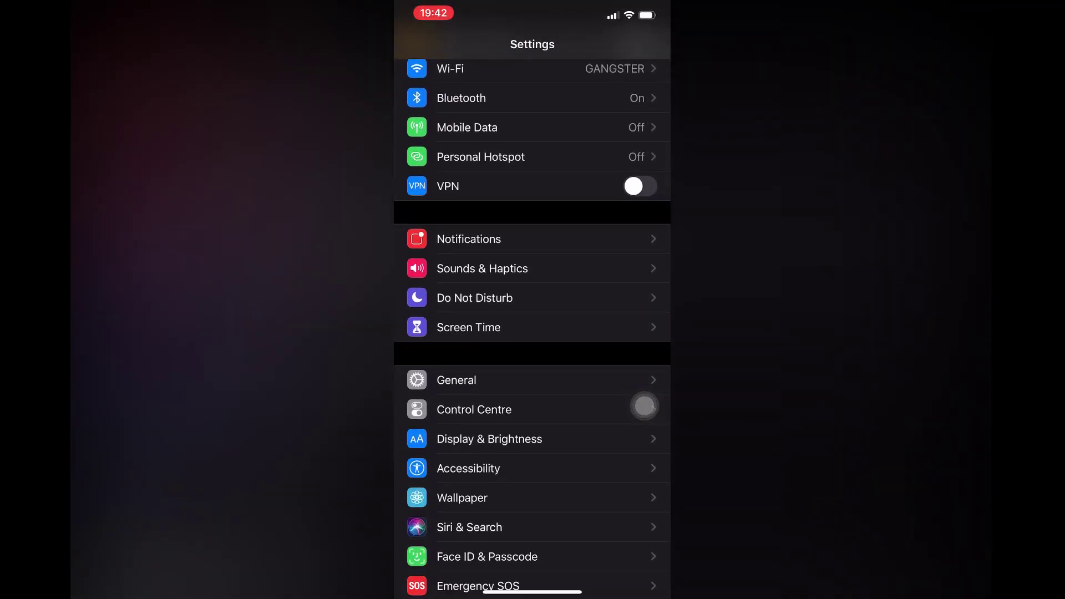
key(super+h)
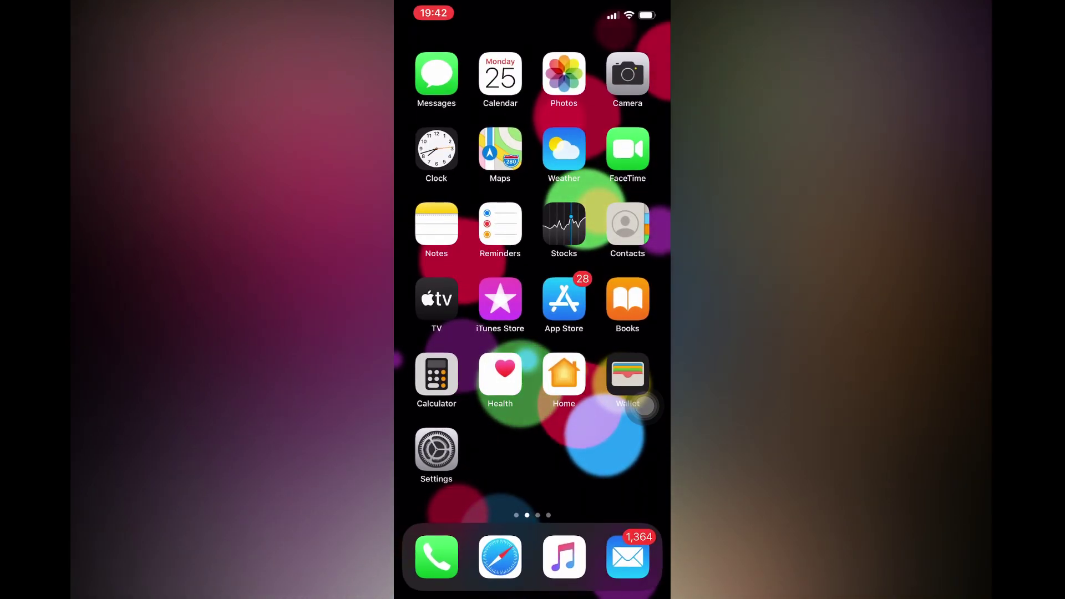
Search the App Store for Cricinfo, tap GET, and choose to create a new Apple ID.
click(564, 298)
click(532, 106)
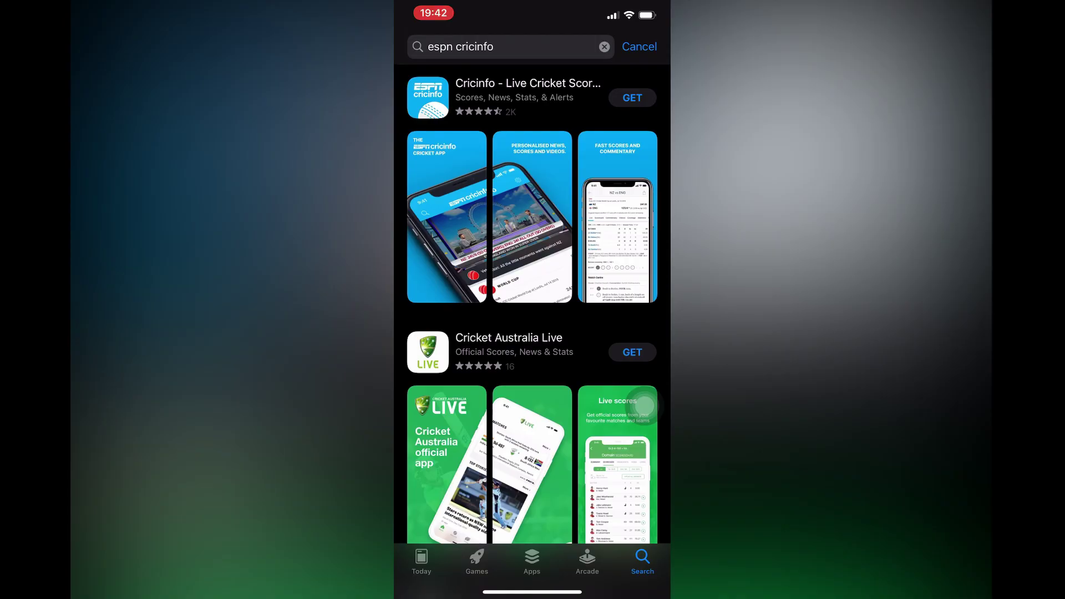
click(632, 97)
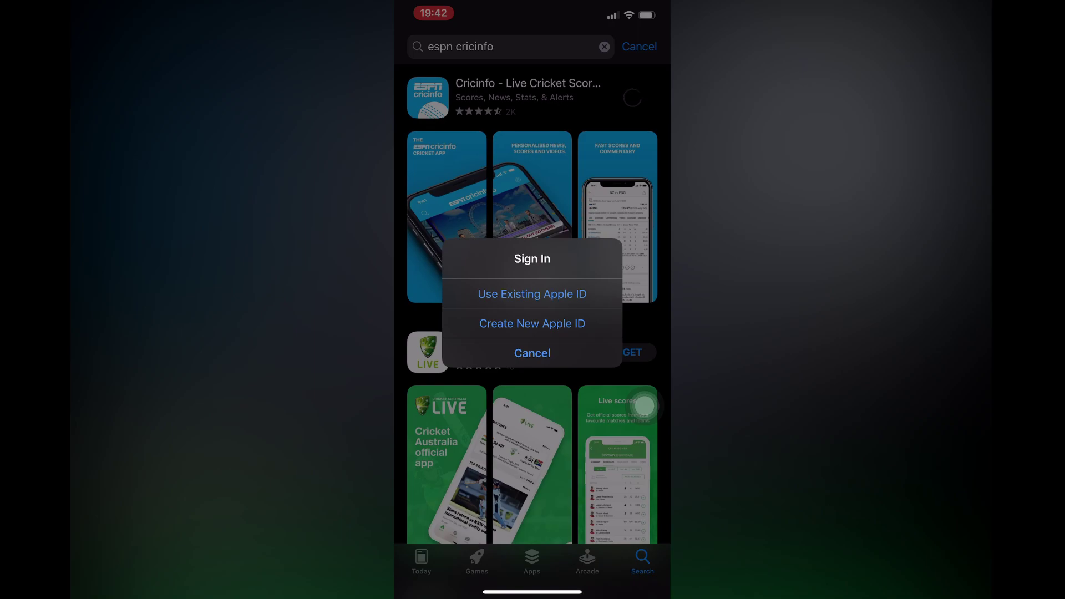
click(531, 324)
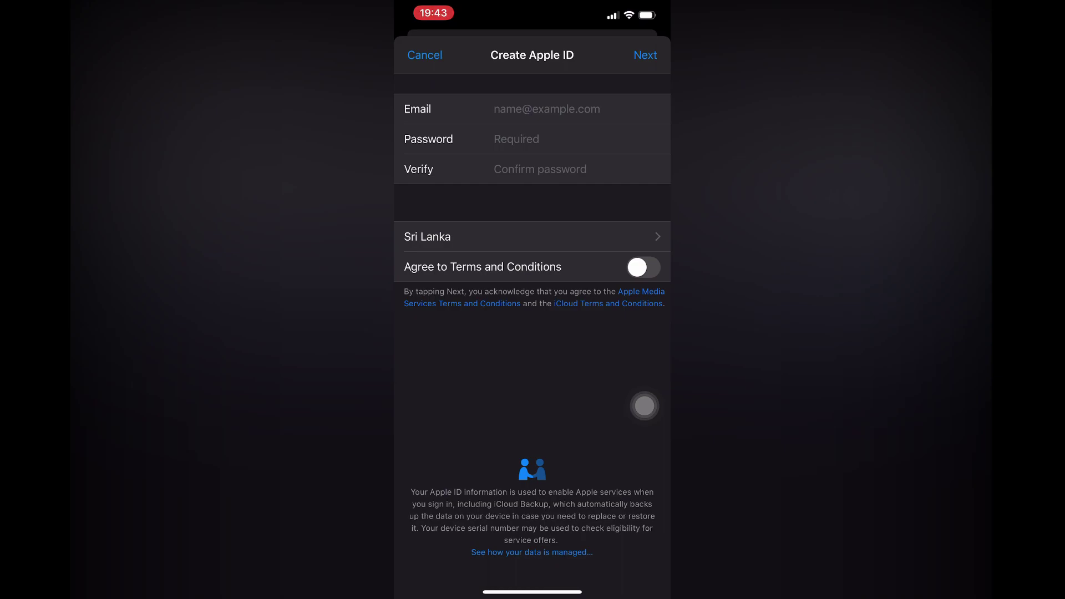
click(546, 109)
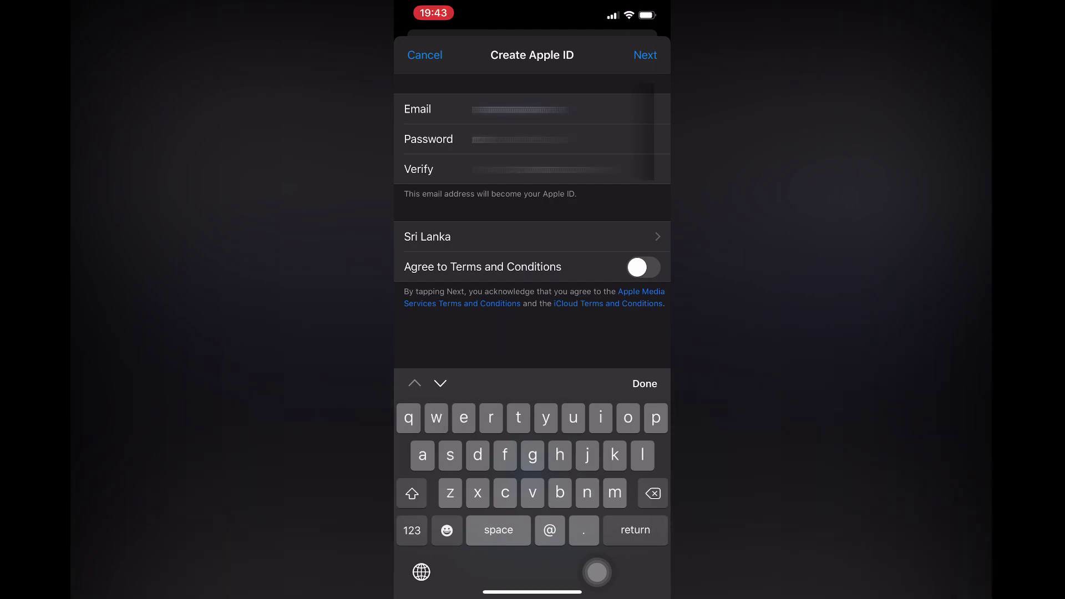
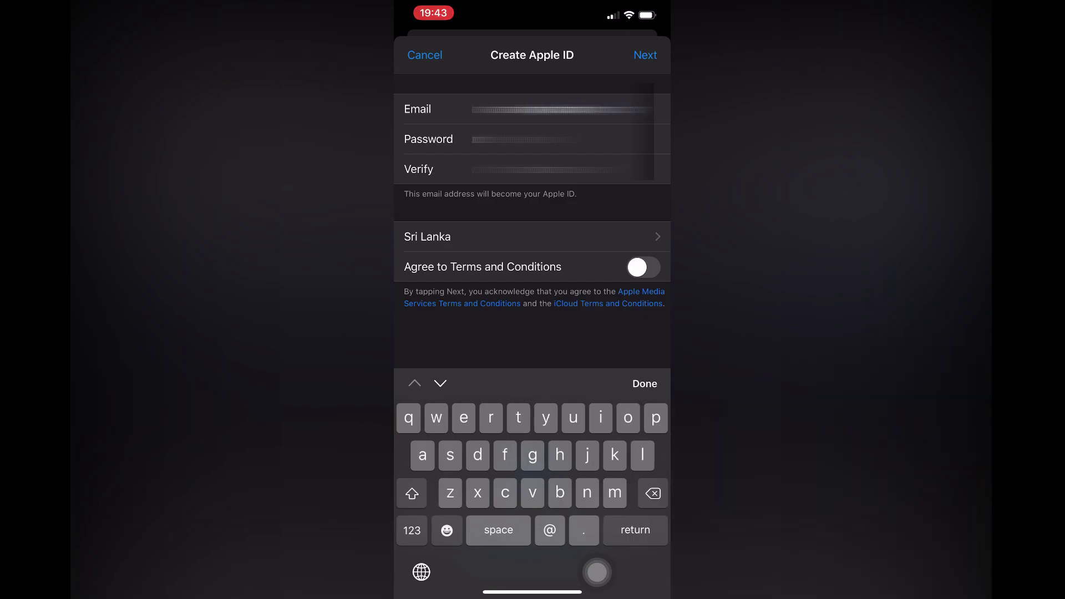
key(Return)
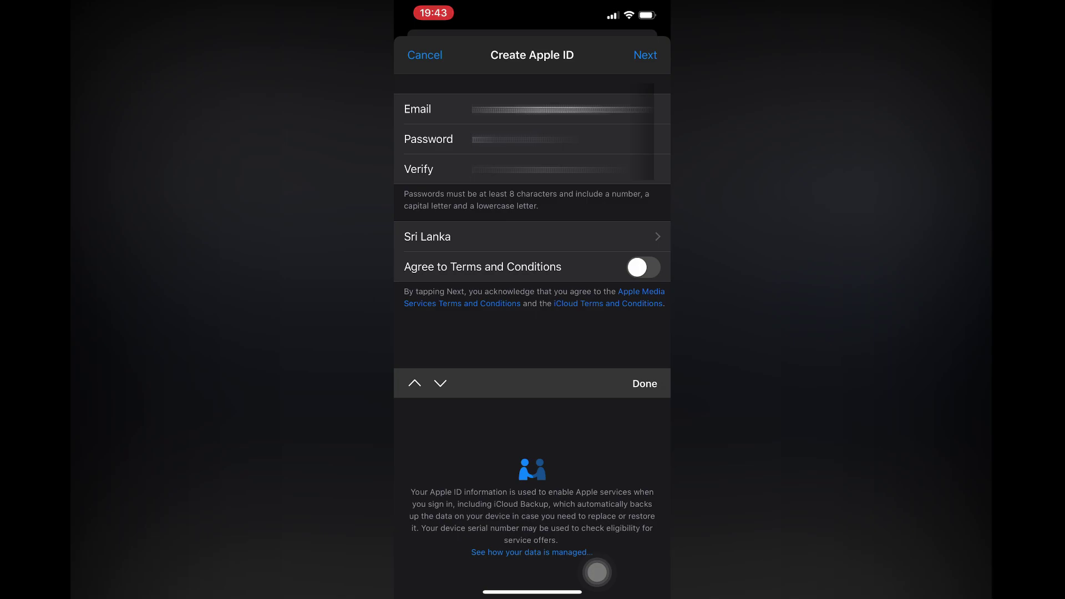
key(BackSpace)
key(BackSpace)
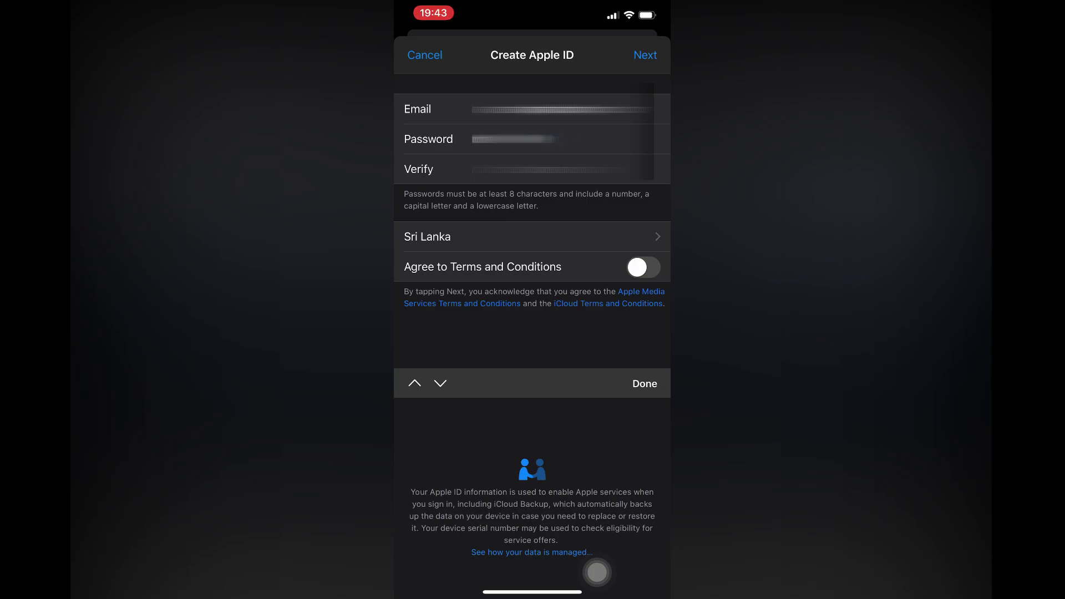
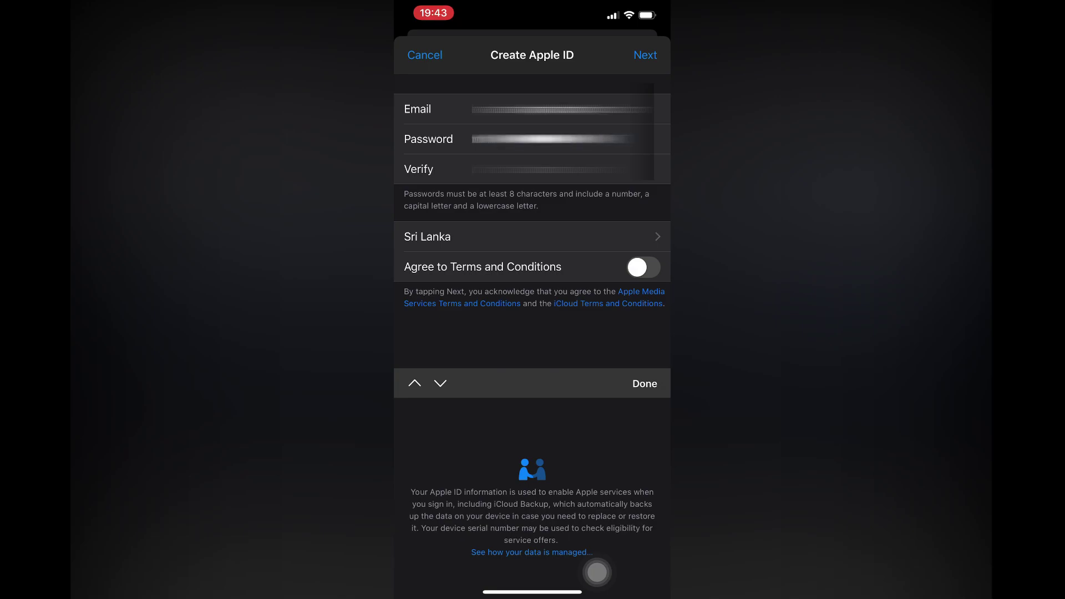
key(Return)
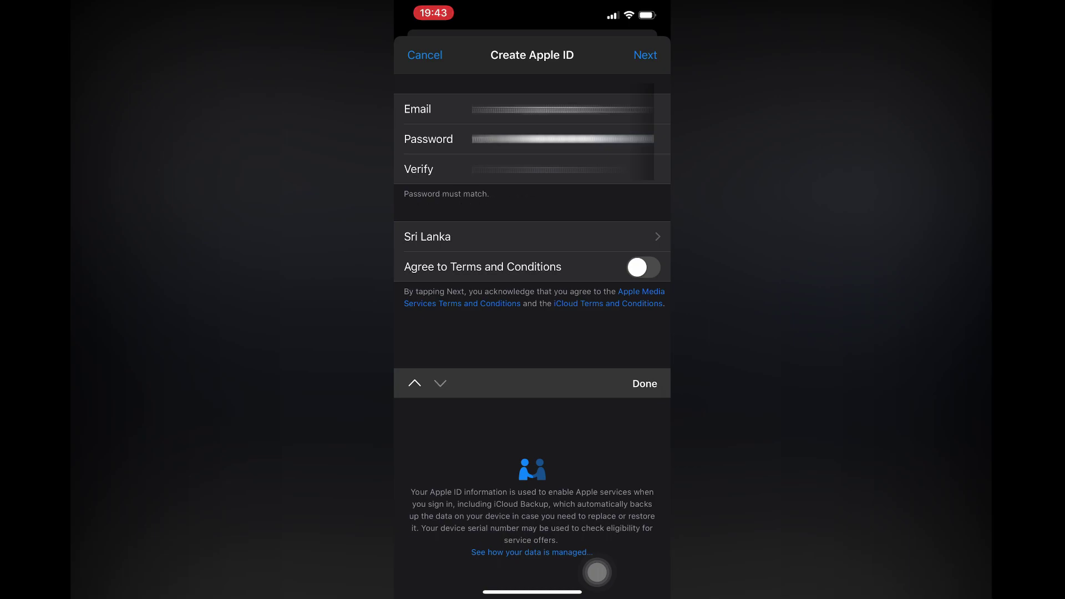
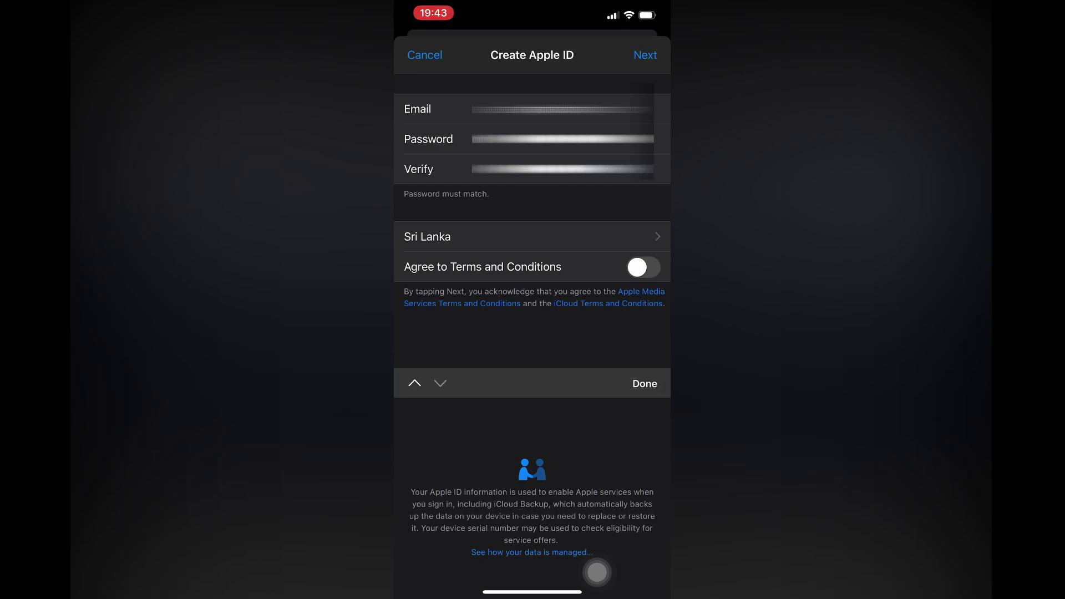
Pick Maldives from the country list and agree to the terms and conditions.
scroll(644, 406, down, 10)
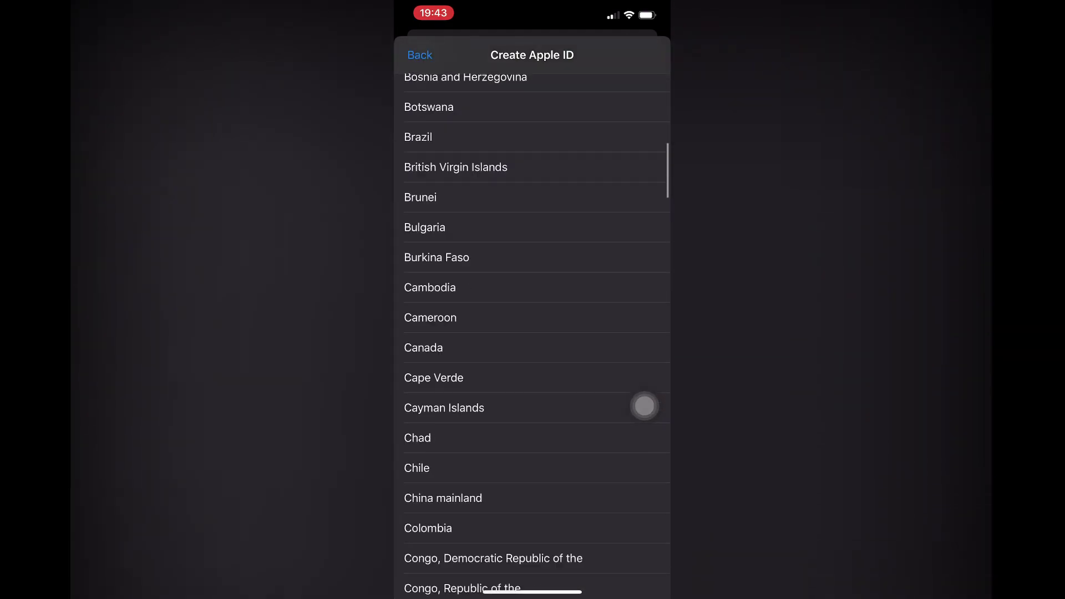
scroll(644, 406, down, 10)
scroll(644, 406, down, 15)
scroll(644, 406, down, 5)
scroll(644, 406, up, 5)
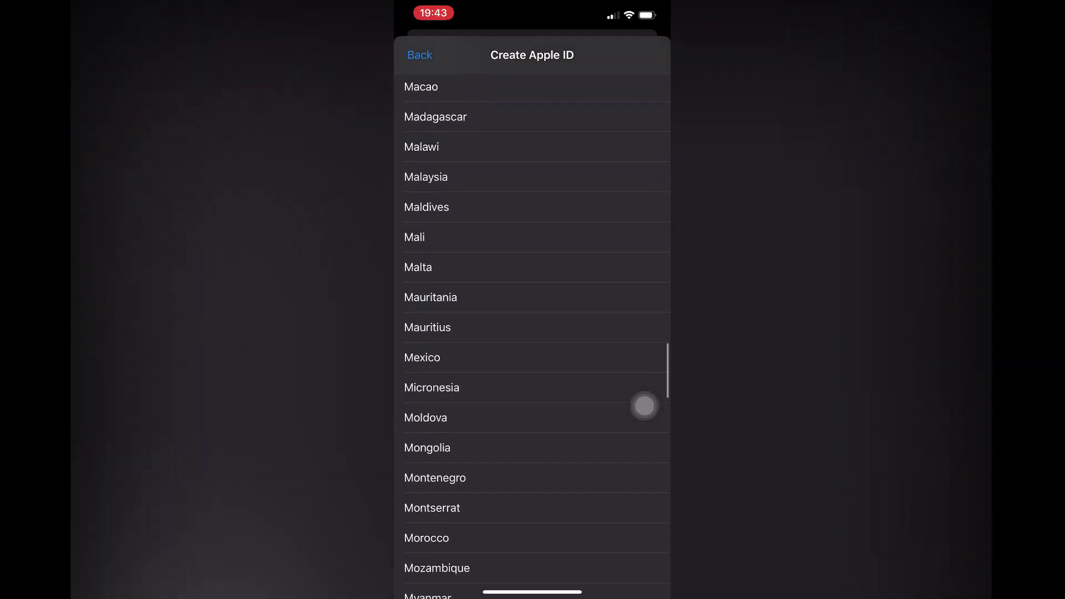
scroll(644, 405, up, 4)
scroll(644, 406, up, 5)
scroll(644, 406, down, 7)
scroll(643, 405, down, 1)
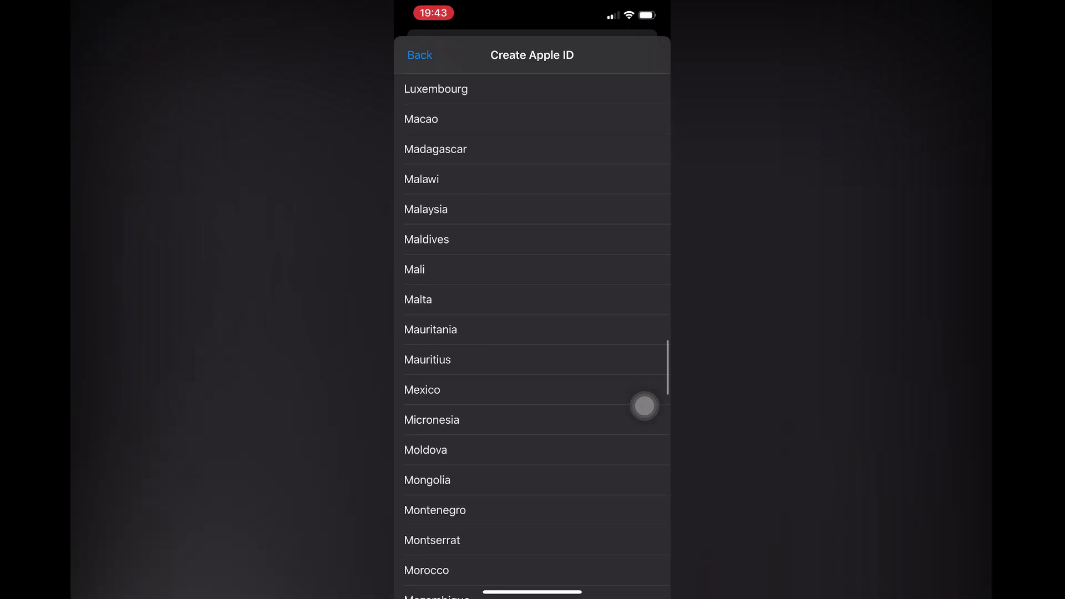
click(426, 240)
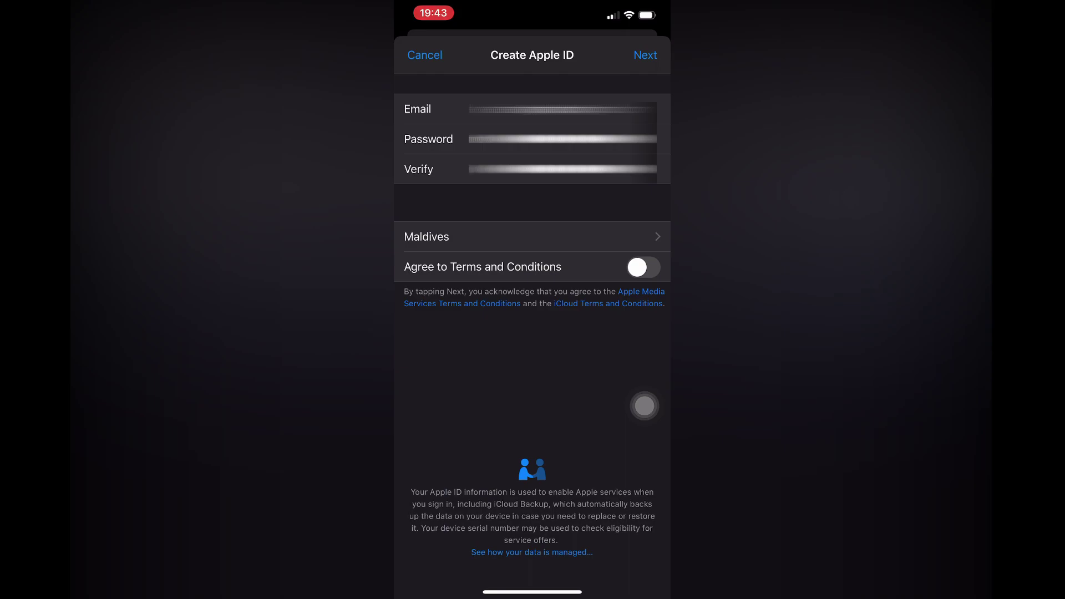
click(643, 266)
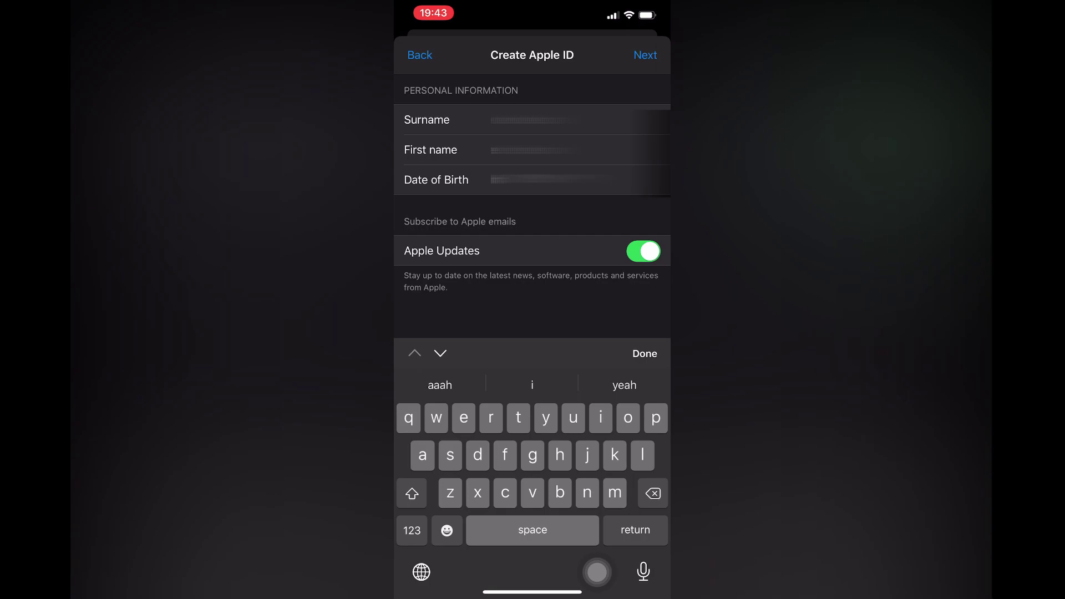
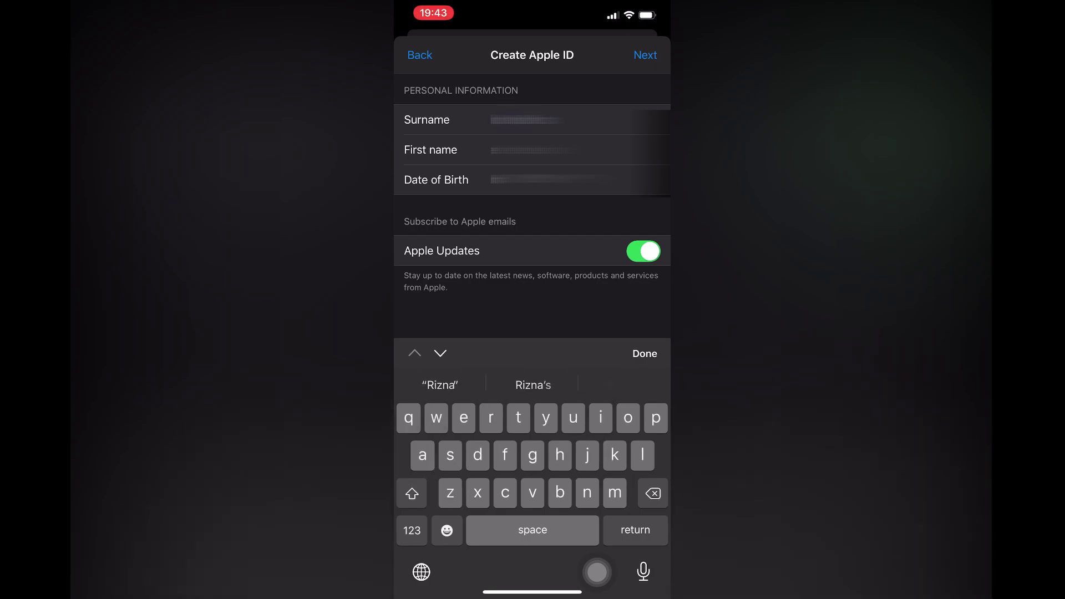
key(Tab)
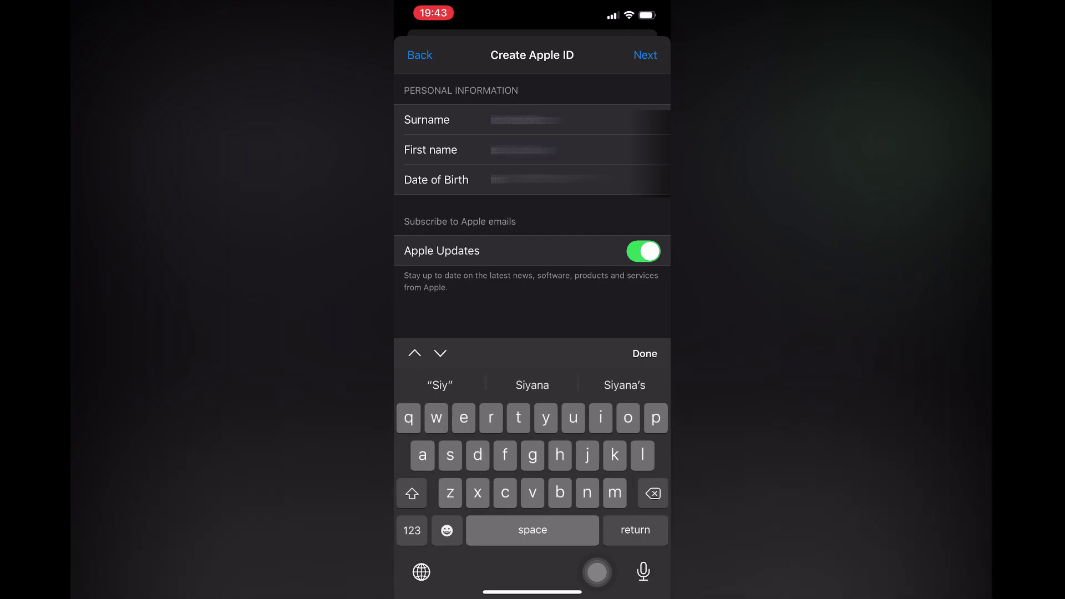
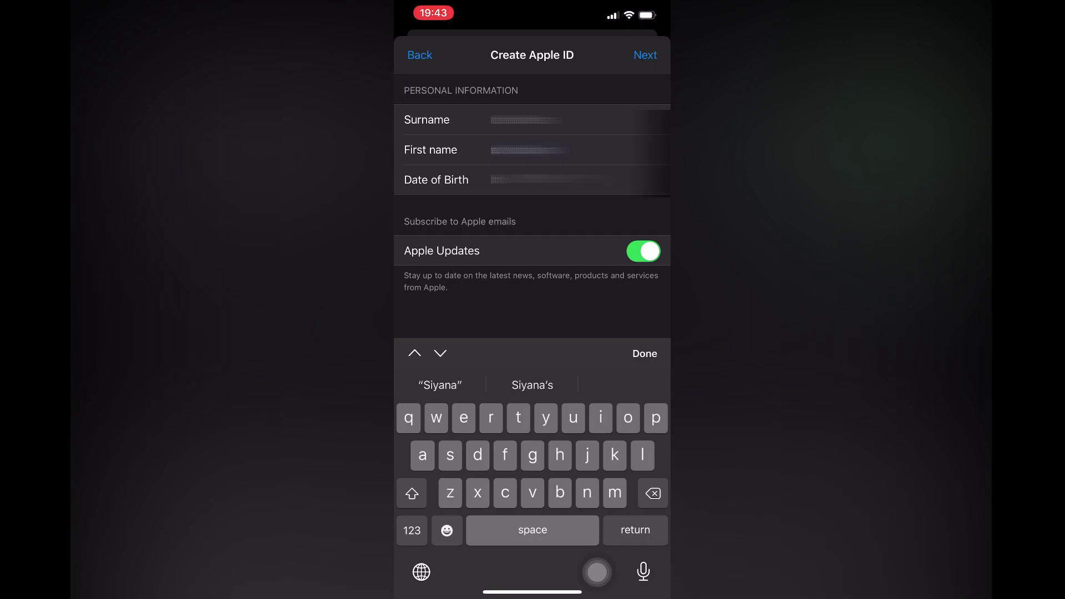
key(Tab)
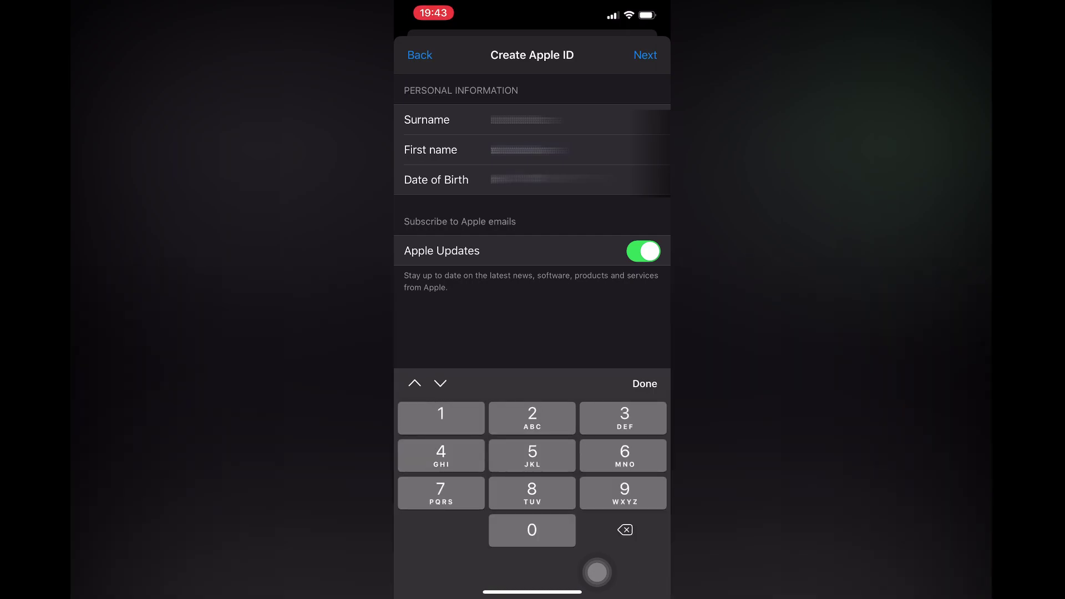
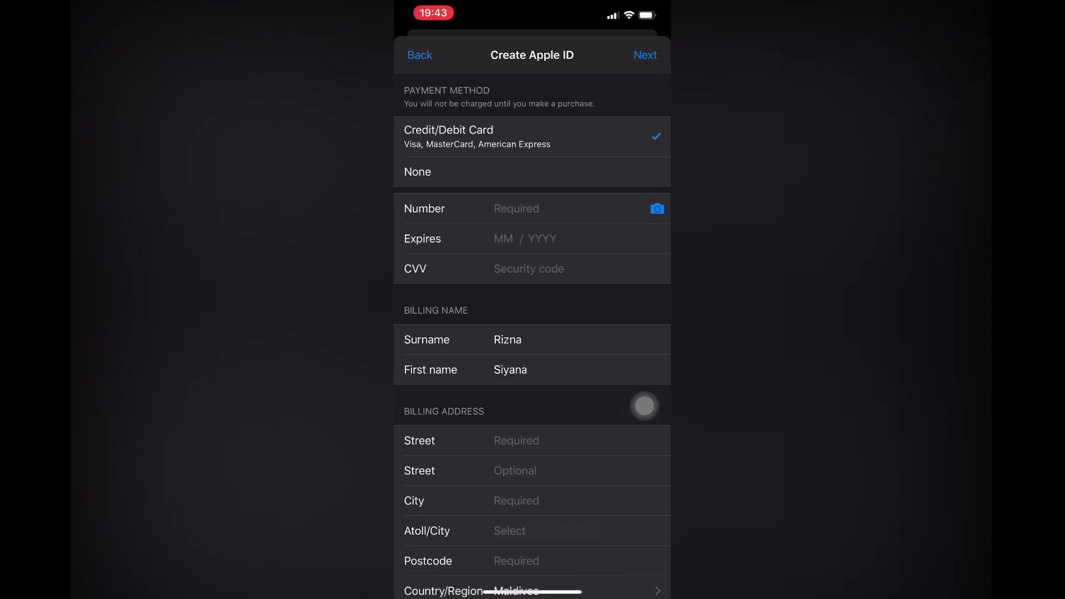
Choose None as the payment method.
click(421, 171)
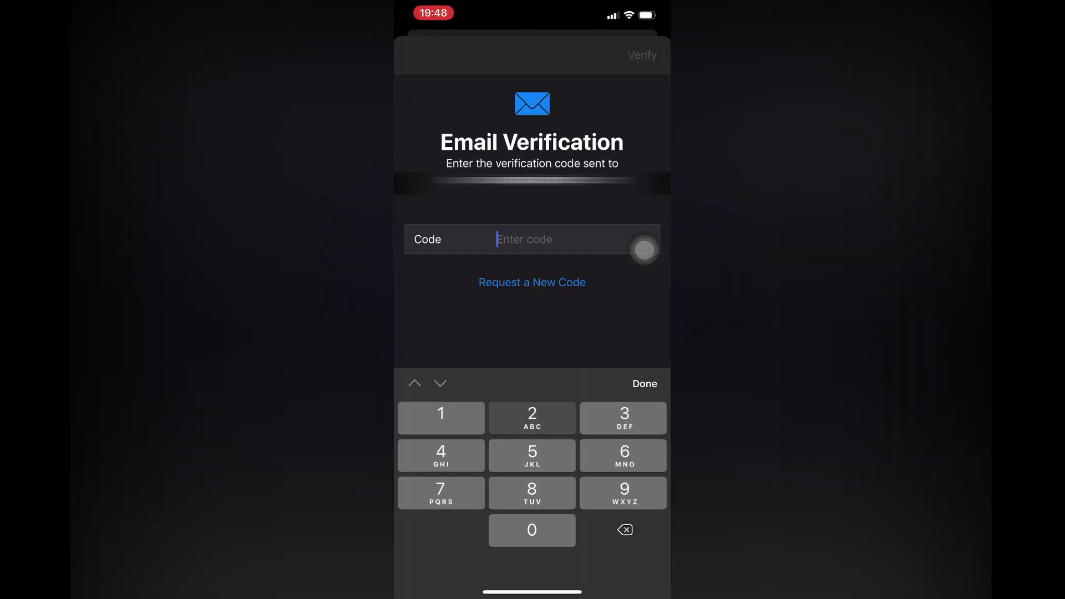
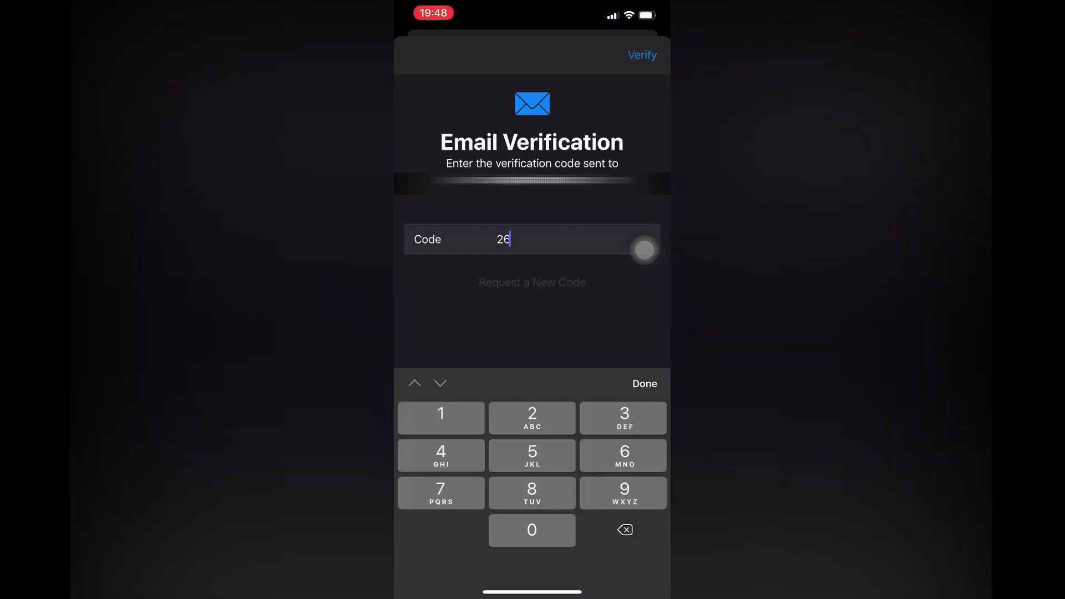
click(644, 383)
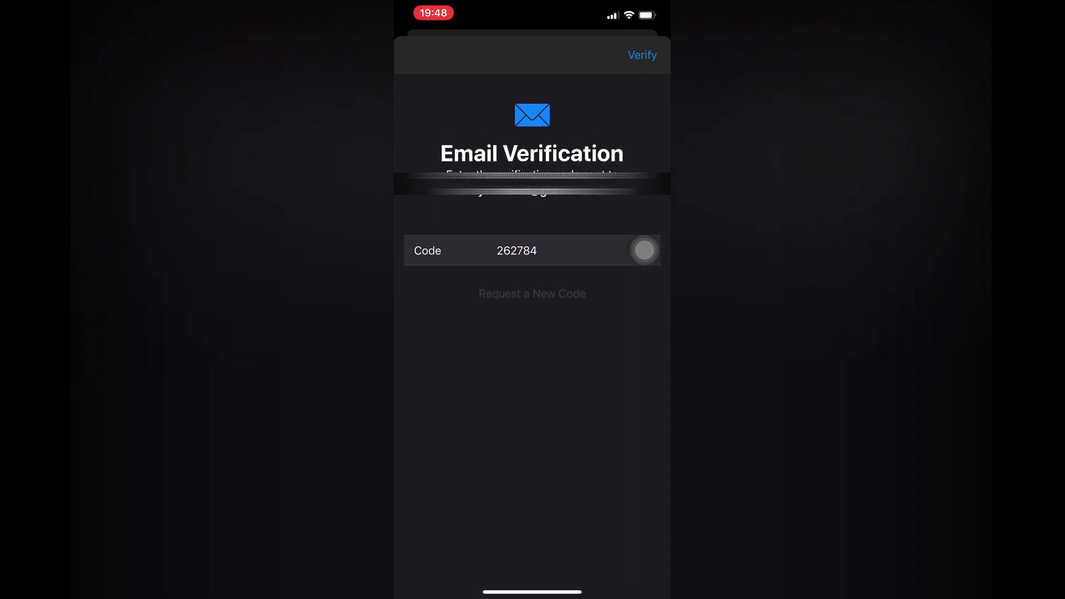
click(642, 54)
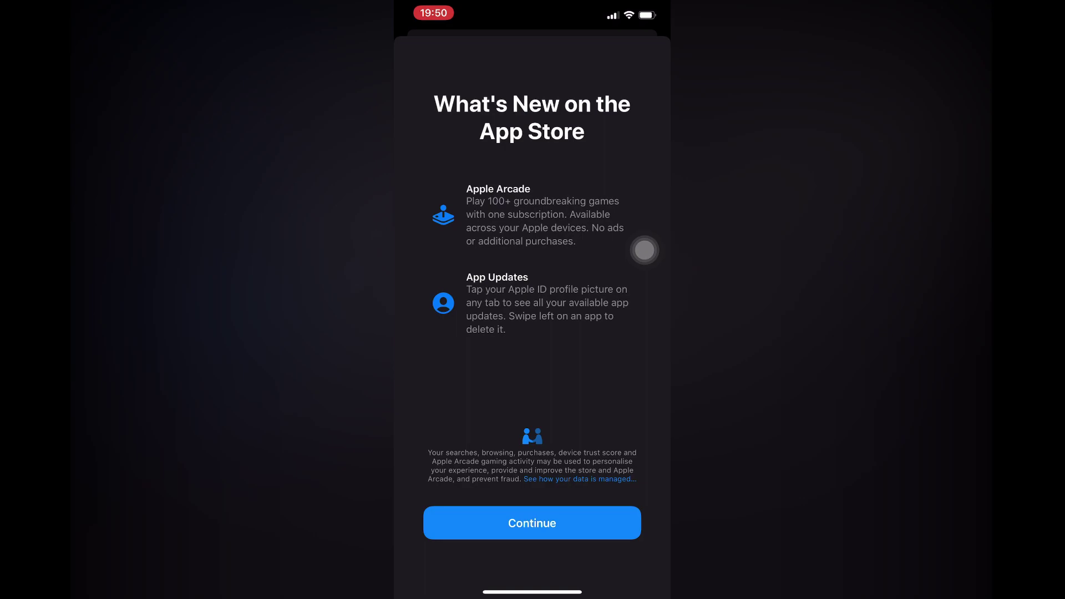
Dismiss the What's New sheet and go to the App Store search field.
click(532, 522)
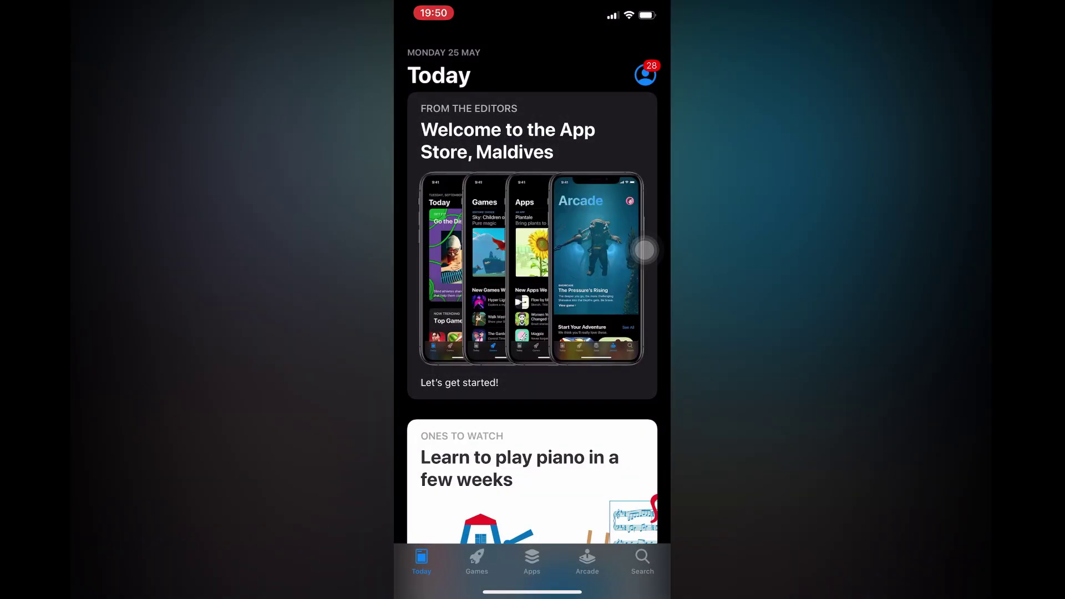
click(642, 560)
click(510, 105)
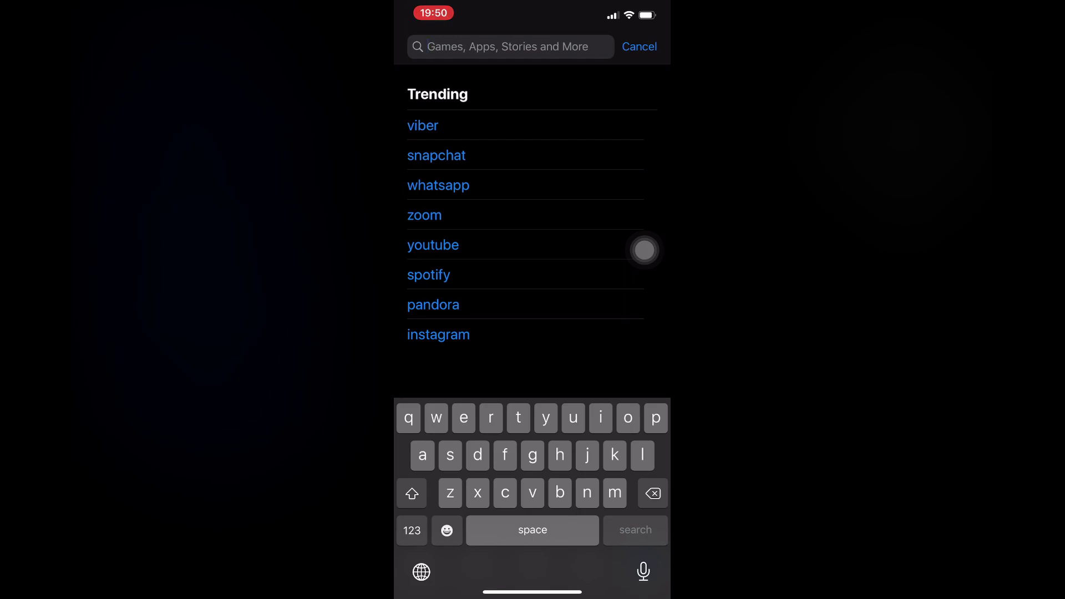
Type 'espn cricinfo' as the search query.
text(espn cricinfo)
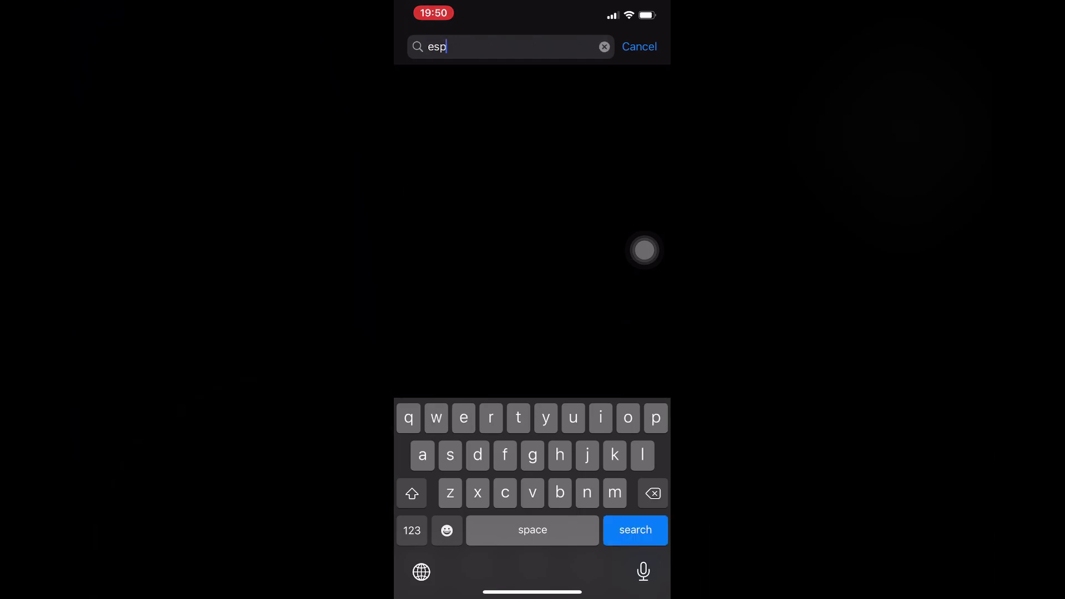